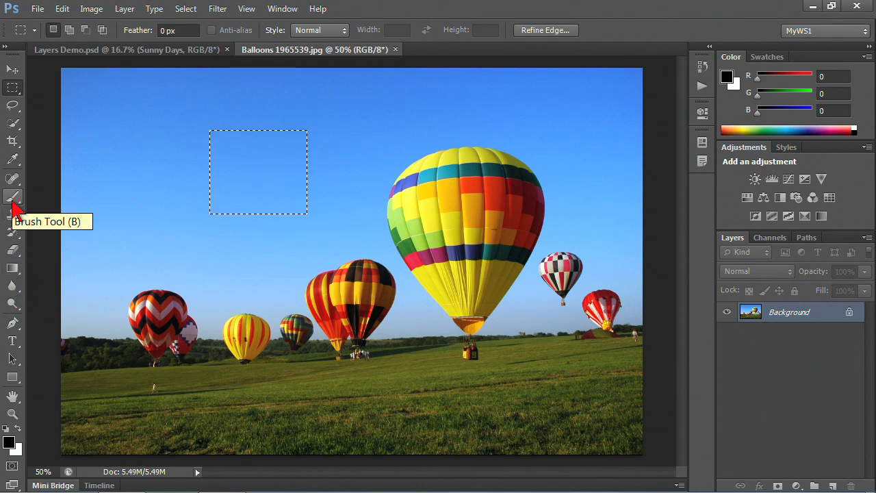
Step: Paint black brush strokes inside the rectangular selection, deselect it, and paint a zigzag stroke across the sky
{"action": "left_click", "coordinate": [13, 203]}
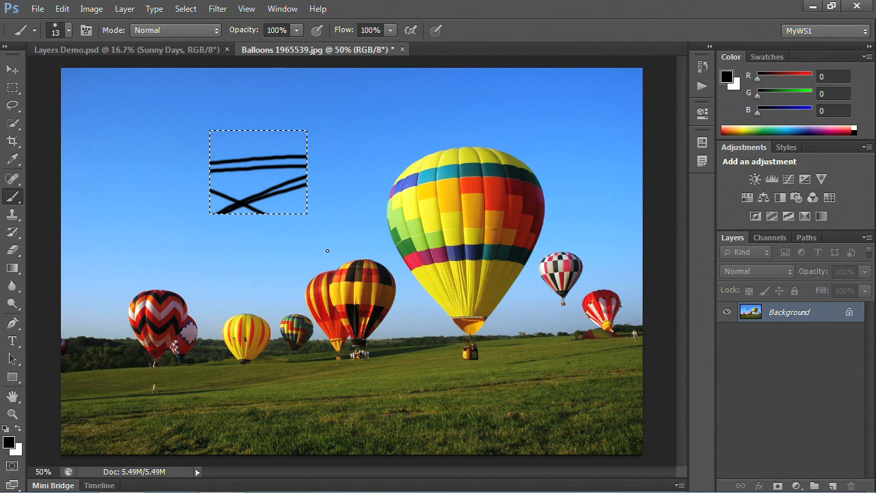
{"action": "key", "text": "ctrl+d"}
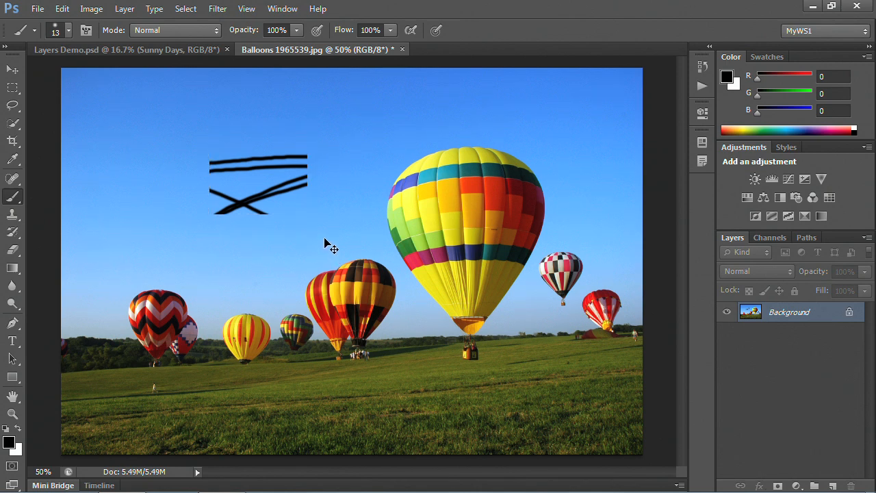
{"action": "mouse_move", "coordinate": [178, 141]}
{"action": "left_mouse_down"}
{"action": "mouse_move", "coordinate": [255, 124]}
{"action": "mouse_move", "coordinate": [323, 127]}
{"action": "mouse_move", "coordinate": [174, 253]}
{"action": "mouse_move", "coordinate": [191, 243]}
{"action": "mouse_move", "coordinate": [321, 226]}
{"action": "mouse_move", "coordinate": [363, 228]}
{"action": "mouse_move", "coordinate": [285, 244]}
{"action": "mouse_move", "coordinate": [241, 268]}
{"action": "left_mouse_up"}
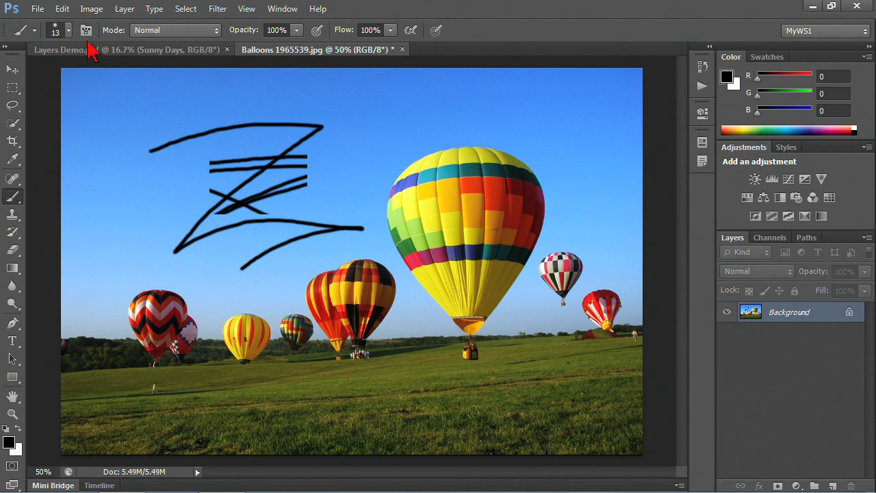
Step: Examine the brush size, hardness, preset and blending mode choices of the Brush tool
{"action": "left_click", "coordinate": [68, 31]}
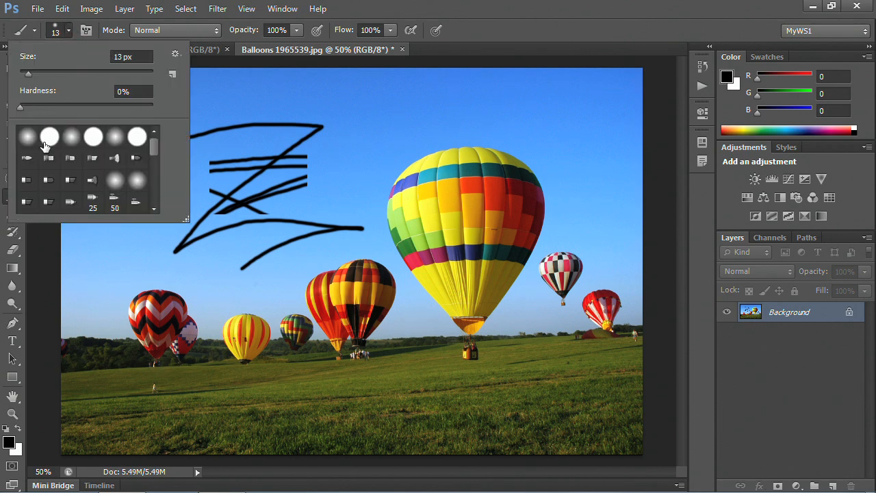
{"action": "left_click", "coordinate": [71, 32]}
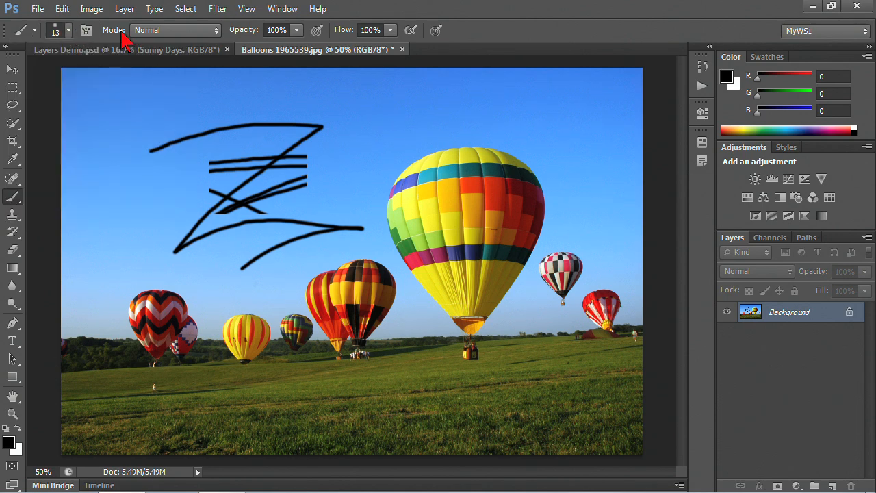
{"action": "left_click", "coordinate": [217, 31]}
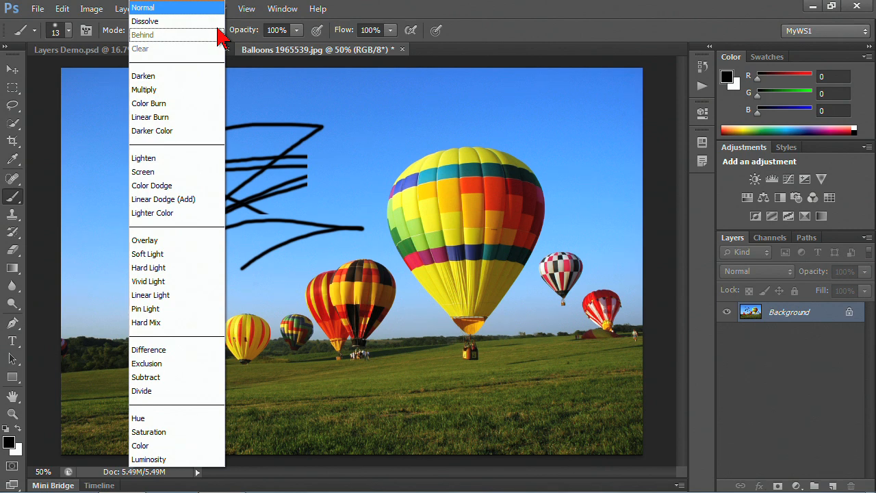
{"action": "left_click", "coordinate": [430, 8]}
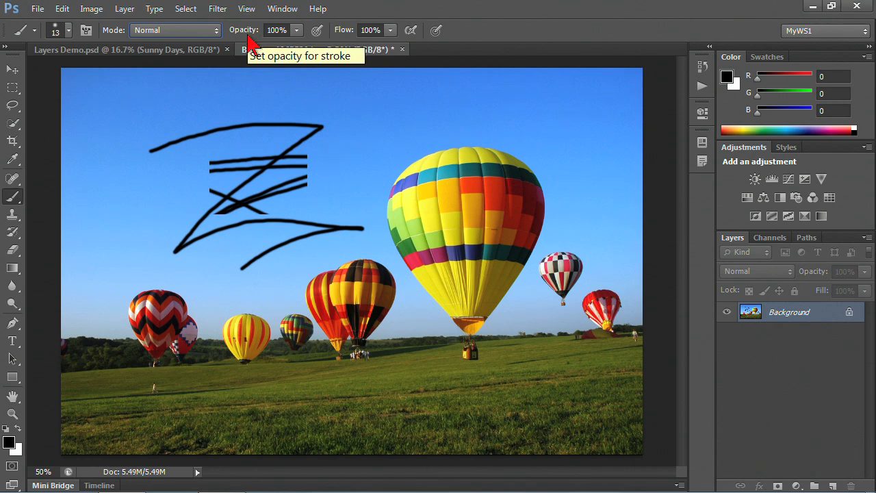
Step: Set the brush opacity to 68% and the flow to 95%
{"action": "left_click", "coordinate": [297, 30]}
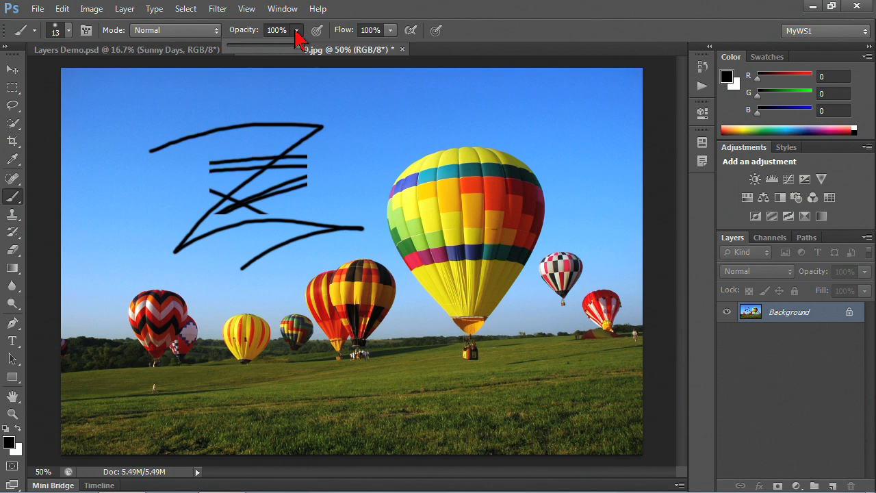
{"action": "mouse_move", "coordinate": [299, 54]}
{"action": "left_mouse_down"}
{"action": "mouse_move", "coordinate": [283, 53]}
{"action": "mouse_move", "coordinate": [304, 48]}
{"action": "left_mouse_up"}
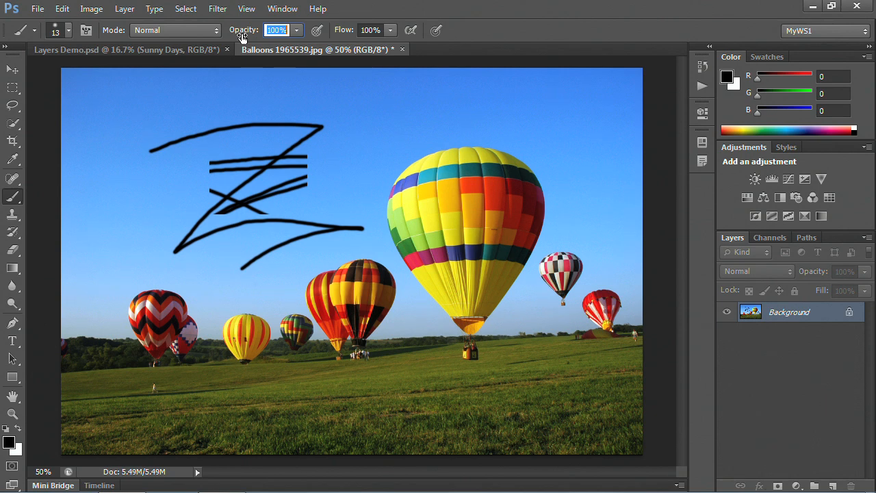
{"action": "left_click_drag", "start_coordinate": [245, 38], "coordinate": [348, 36]}
{"action": "key", "text": "shift+Tab"}
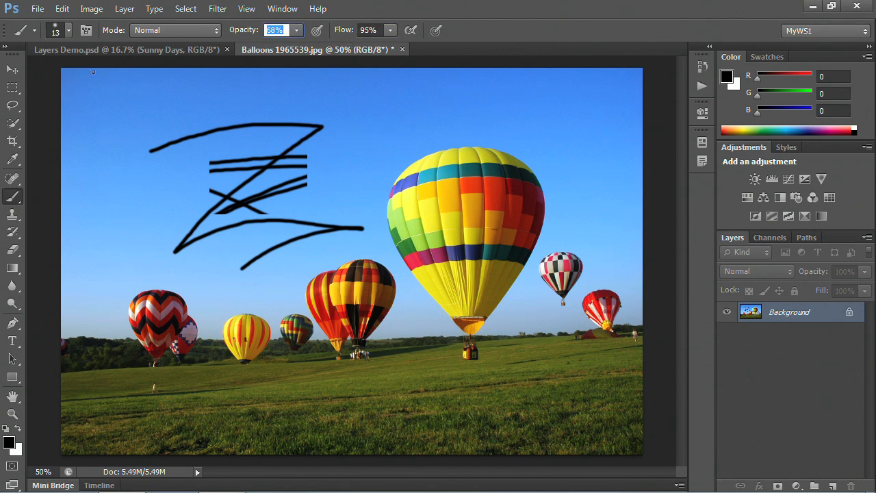
Step: Set the Rectangular Marquee tool's feather to 43.2 px
{"action": "left_click", "coordinate": [11, 87]}
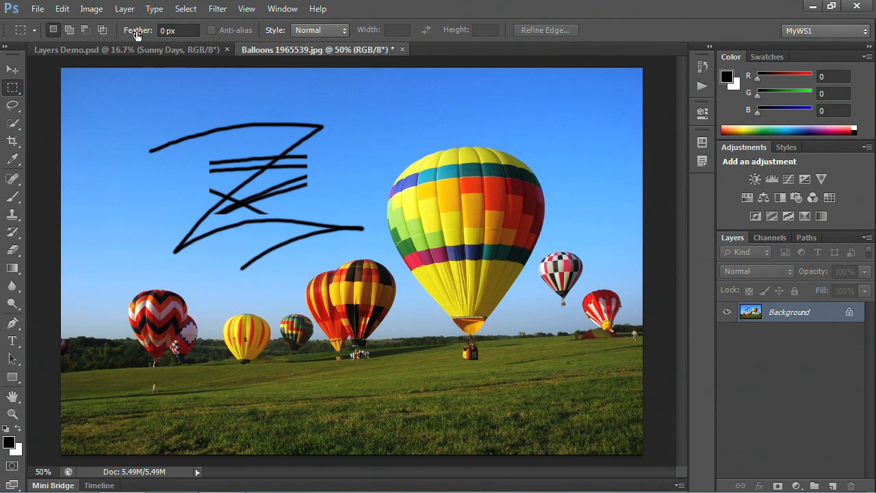
{"action": "mouse_move", "coordinate": [136, 37]}
{"action": "left_mouse_down"}
{"action": "mouse_move", "coordinate": [115, 36]}
{"action": "mouse_move", "coordinate": [159, 41]}
{"action": "mouse_move", "coordinate": [119, 40]}
{"action": "left_mouse_up"}
{"action": "left_click_drag", "start_coordinate": [133, 38], "coordinate": [134, 39]}
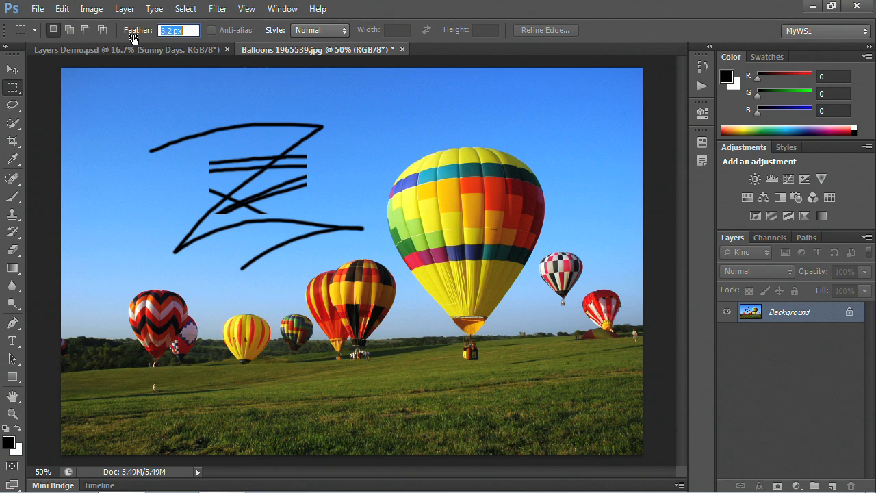
{"action": "mouse_move", "coordinate": [132, 37]}
{"action": "left_mouse_down"}
{"action": "mouse_move", "coordinate": [171, 43]}
{"action": "mouse_move", "coordinate": [115, 43]}
{"action": "mouse_move", "coordinate": [144, 46]}
{"action": "left_mouse_up"}
{"action": "key", "text": "Return"}
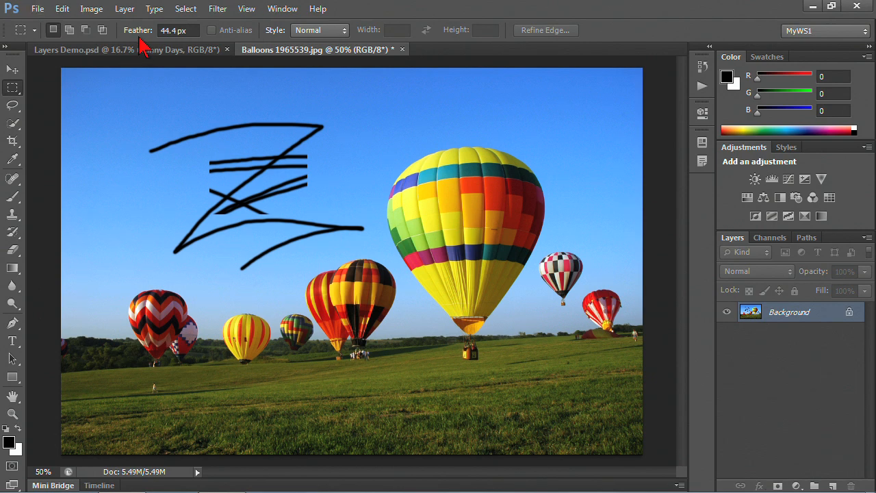
{"action": "left_click_drag", "start_coordinate": [137, 37], "coordinate": [138, 39]}
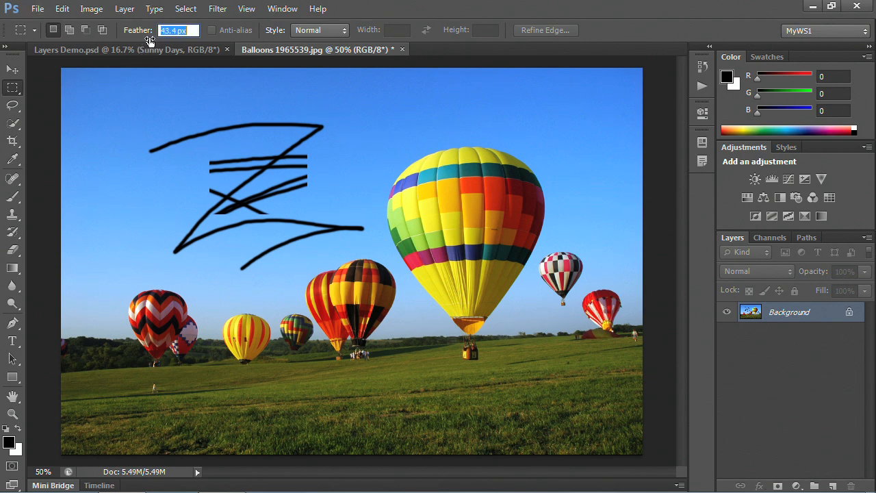
{"action": "left_click_drag", "start_coordinate": [176, 43], "coordinate": [135, 42]}
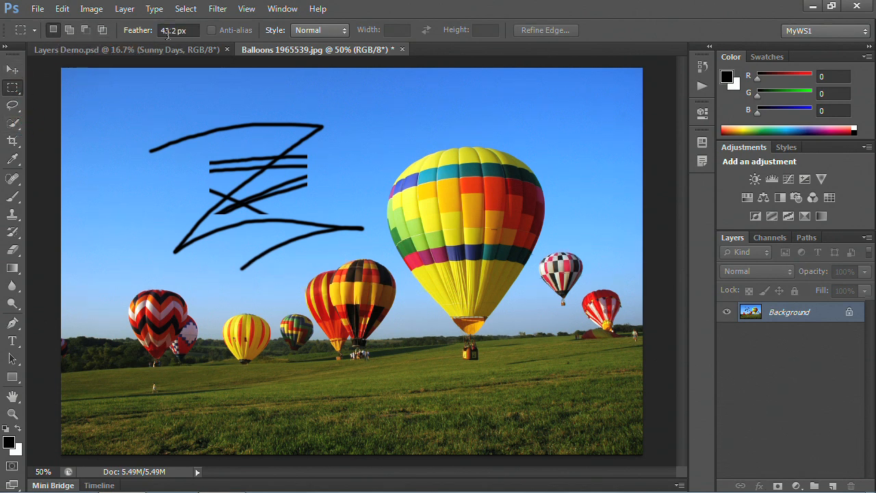
Step: Reset all tools to their default settings and check the Rectangular Marquee and Brush tool options
{"action": "right_click", "coordinate": [23, 31]}
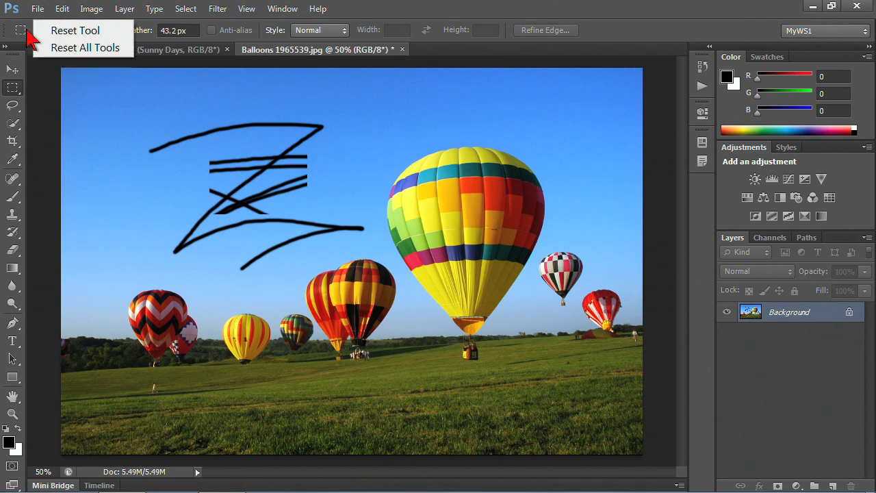
{"action": "left_click", "coordinate": [72, 48]}
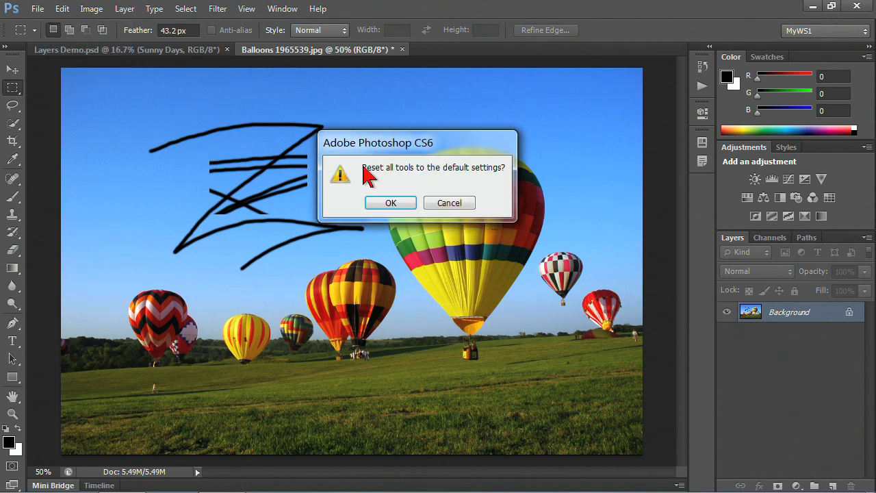
{"action": "left_click", "coordinate": [388, 203]}
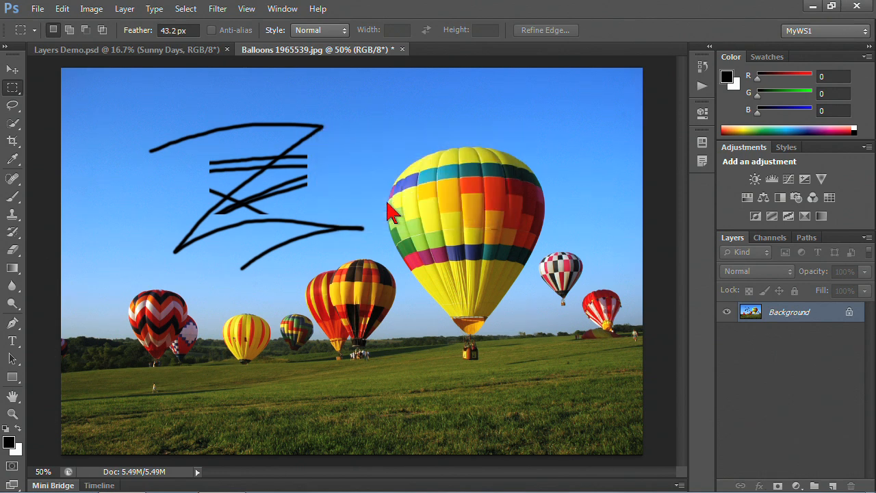
{"action": "left_click", "coordinate": [14, 87]}
{"action": "left_click", "coordinate": [19, 196]}
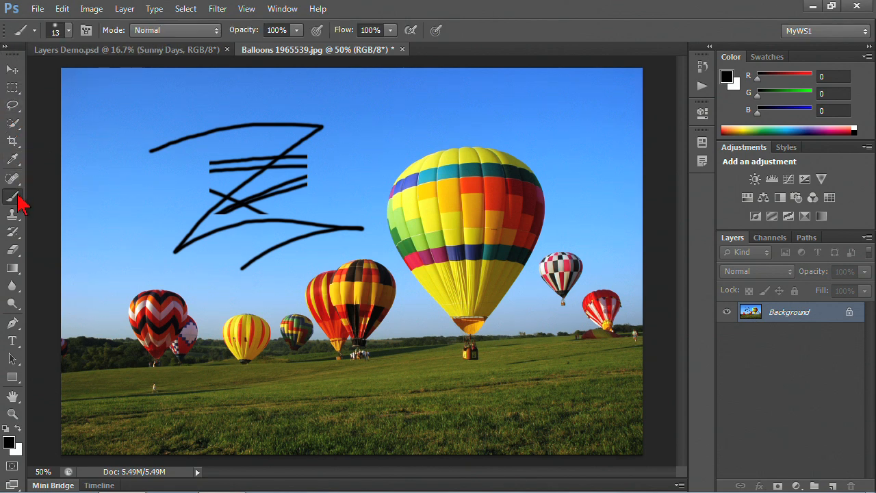
Step: Draw a rectangular selection over the upper-left sky, view the commands available for it, and deselect it
{"action": "left_click", "coordinate": [11, 87]}
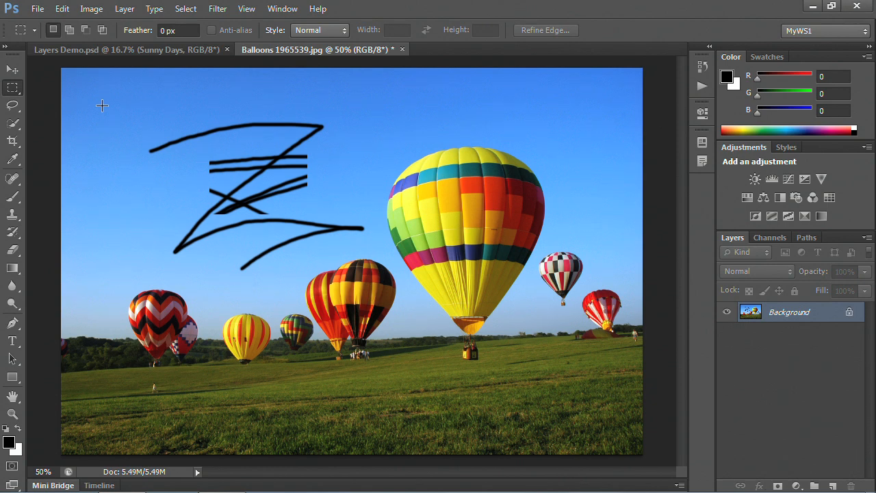
{"action": "left_click_drag", "start_coordinate": [98, 97], "coordinate": [209, 194]}
{"action": "right_click", "coordinate": [178, 156]}
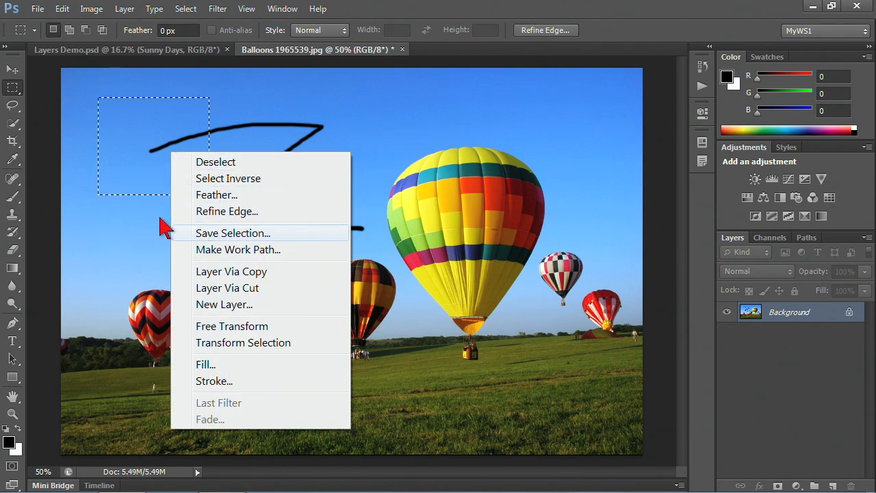
{"action": "right_click", "coordinate": [303, 103]}
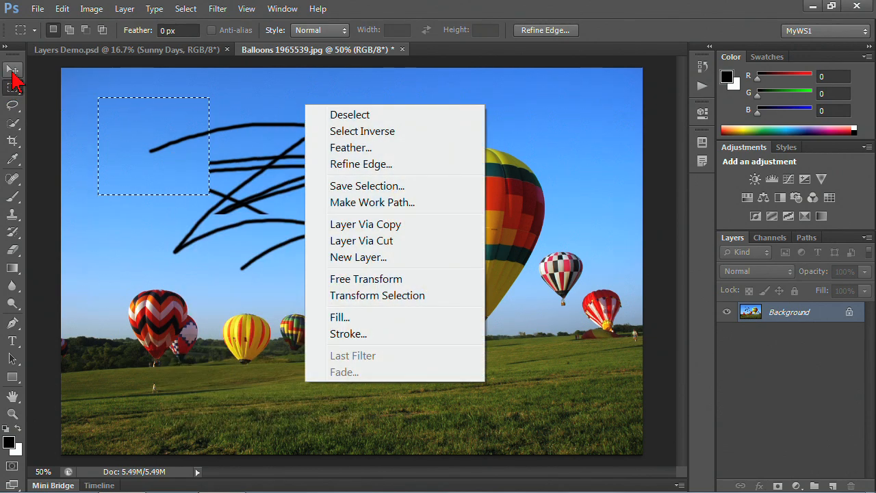
{"action": "left_click", "coordinate": [375, 115]}
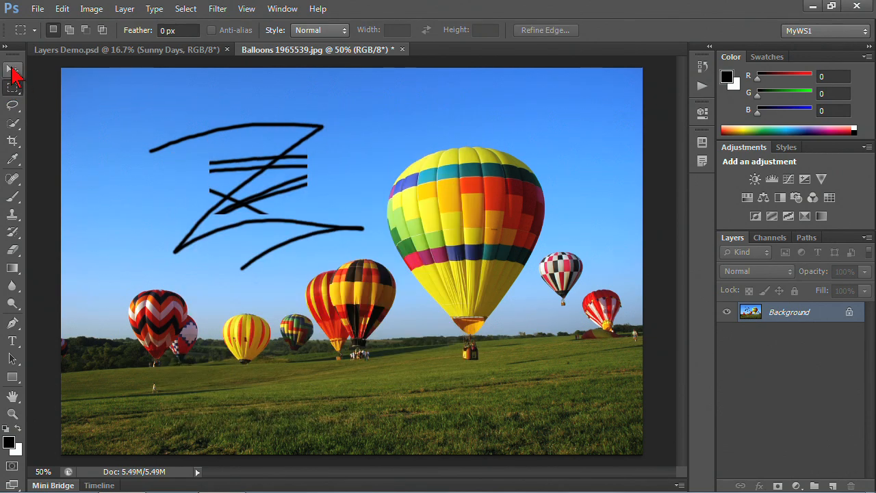
Step: View the Brush tool's size, hardness and preset choices over the canvas, and return to the Move tool
{"action": "left_click", "coordinate": [12, 69]}
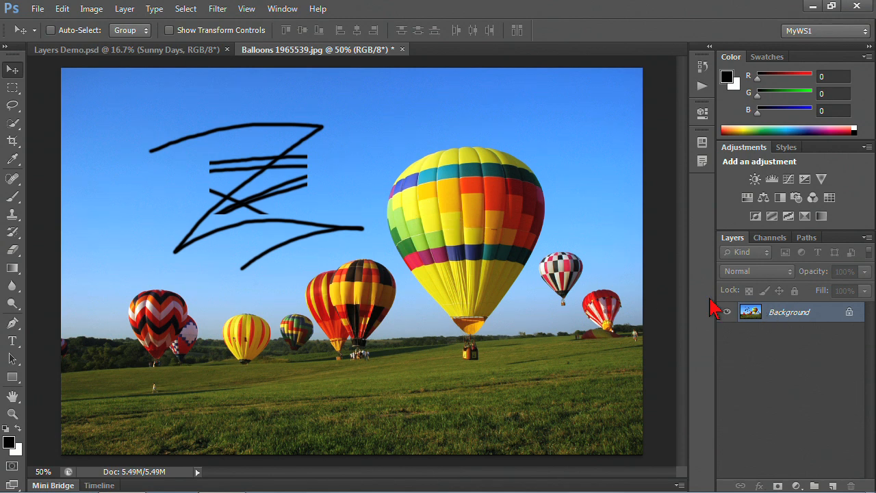
{"action": "left_click", "coordinate": [12, 198]}
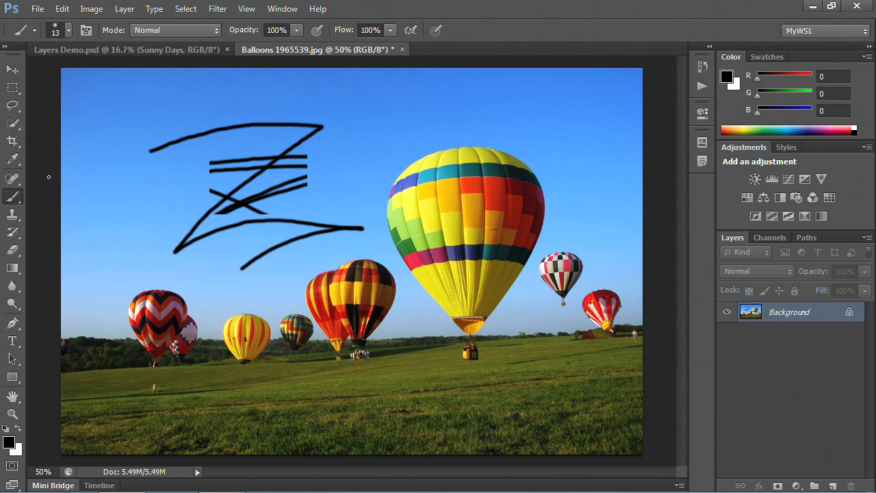
{"action": "right_click", "coordinate": [149, 94]}
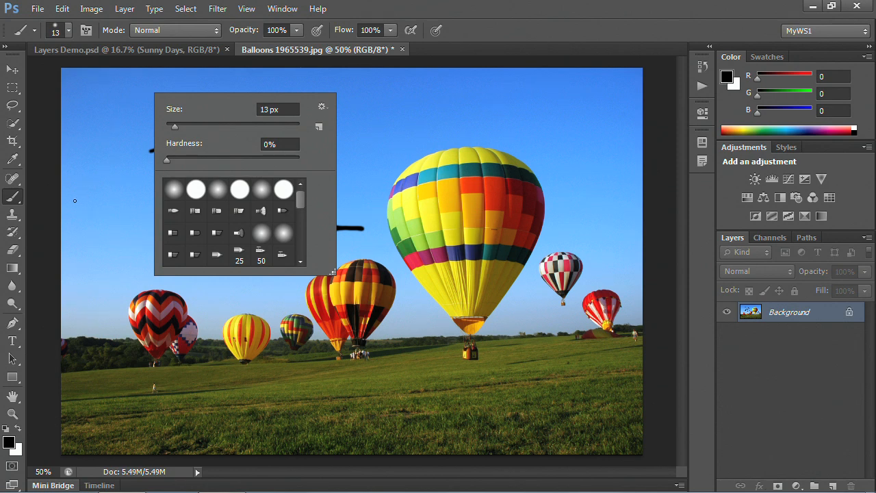
{"action": "left_click", "coordinate": [11, 71]}
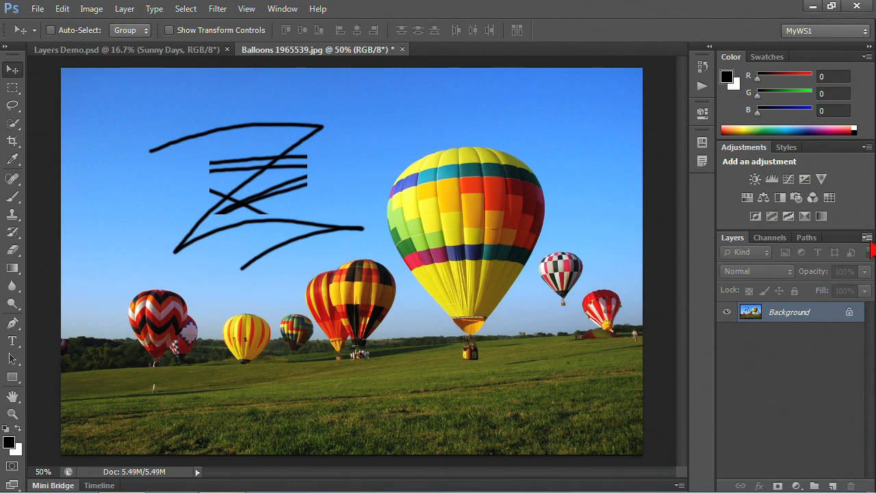
Step: Examine the additional commands available for layers and for the color sliders without choosing any
{"action": "left_click", "coordinate": [867, 238]}
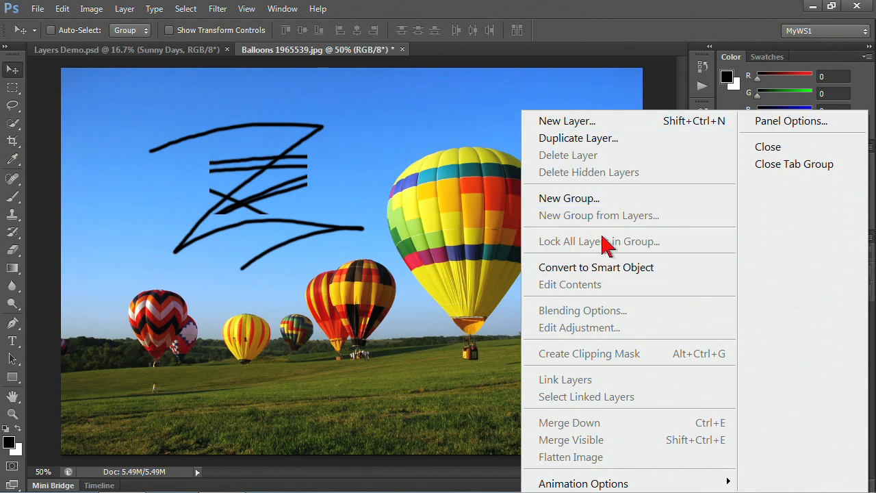
{"action": "left_click", "coordinate": [759, 127]}
{"action": "left_click", "coordinate": [525, 103]}
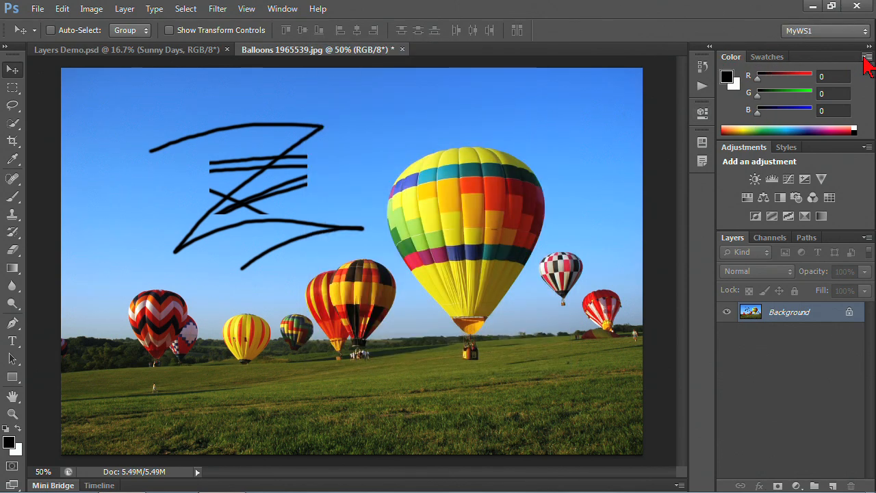
{"action": "left_click", "coordinate": [867, 57]}
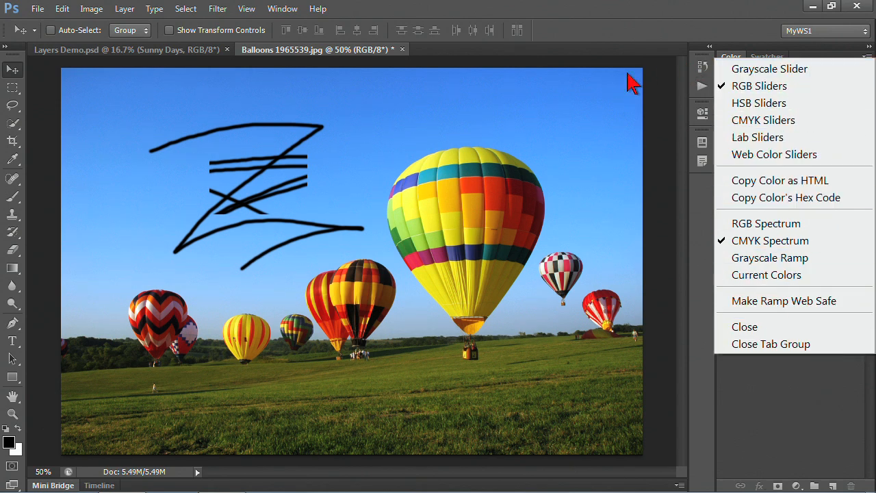
{"action": "left_click", "coordinate": [657, 77]}
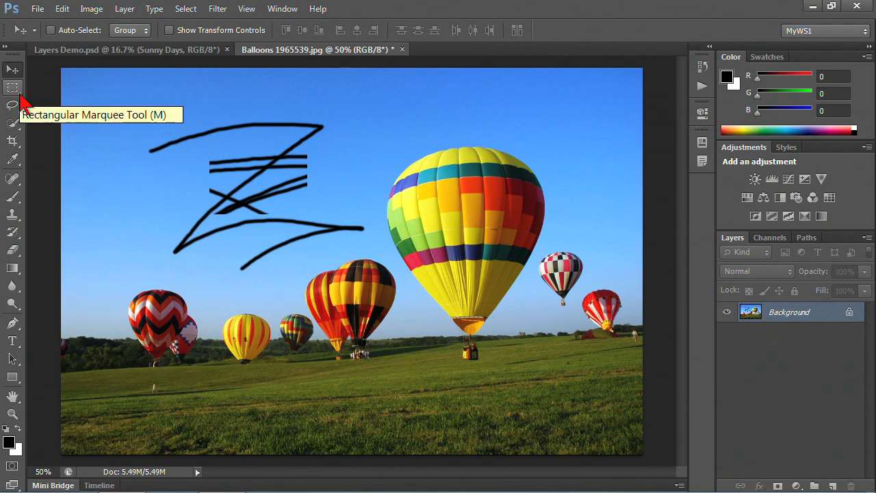
Step: Switch to the Elliptical Marquee tool and back to the Rectangular Marquee tool
{"action": "left_click", "coordinate": [20, 97]}
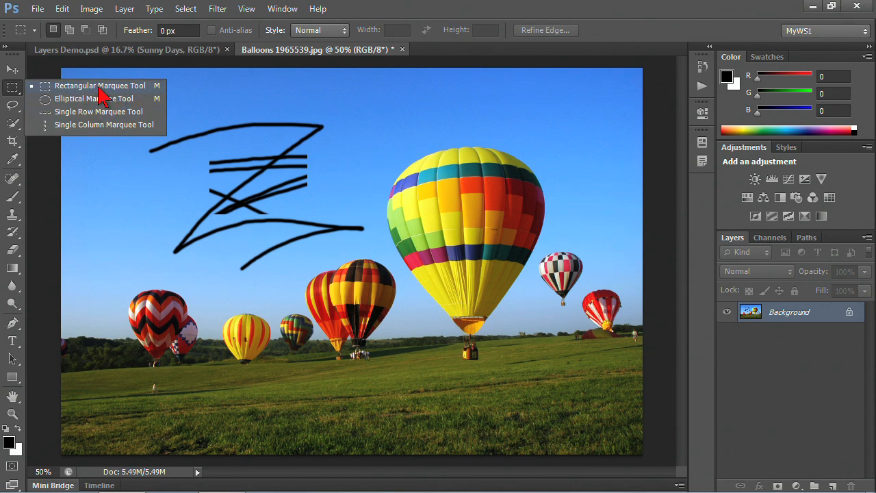
{"action": "left_click", "coordinate": [74, 100]}
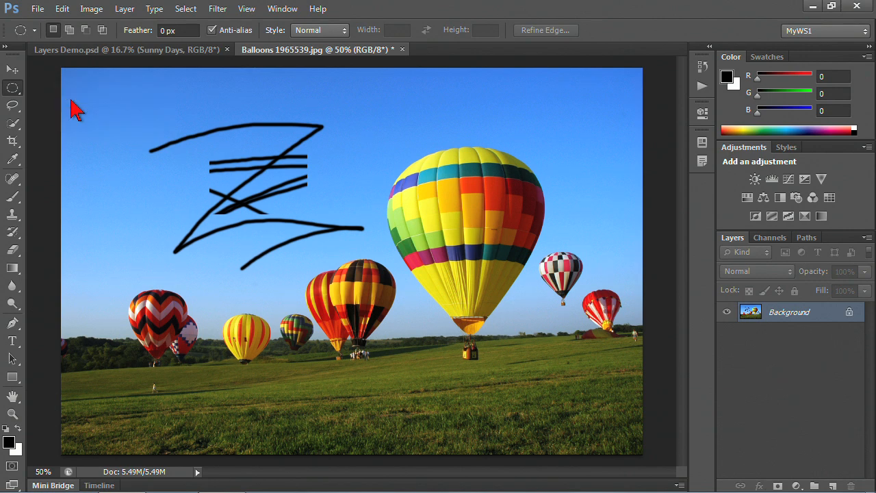
{"action": "right_click", "coordinate": [18, 96]}
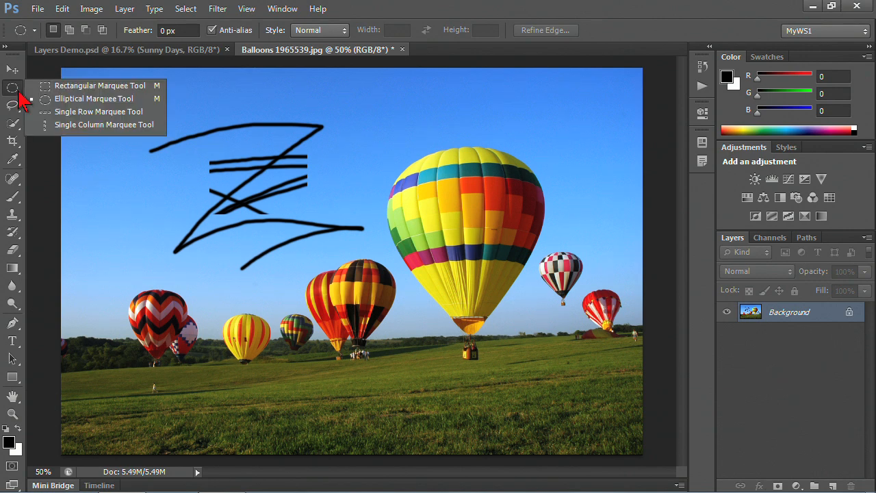
{"action": "left_click", "coordinate": [34, 88]}
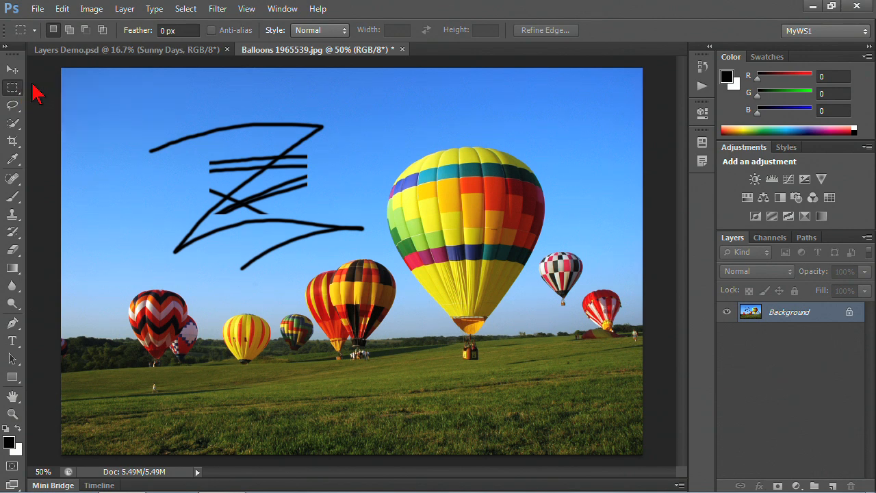
Step: View the tools grouped with the Lasso, Brush and Rectangular Marquee tools, and return to the Move tool
{"action": "left_click", "coordinate": [22, 109]}
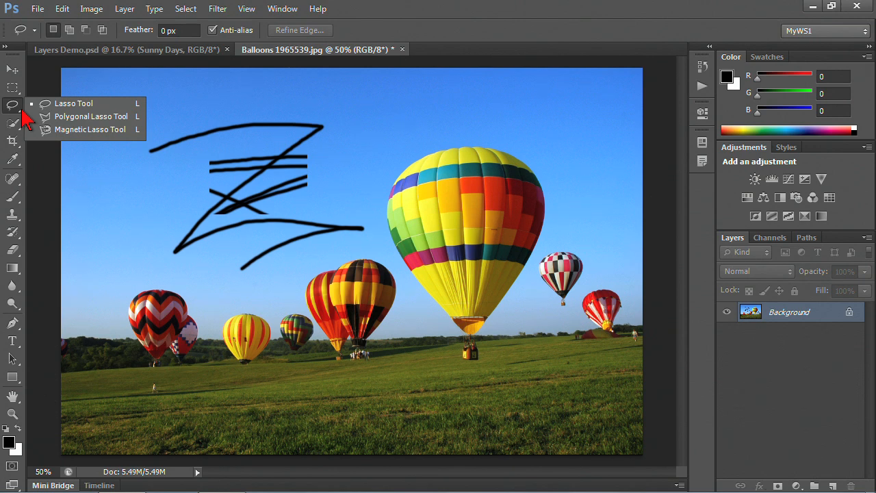
{"action": "left_click", "coordinate": [19, 203]}
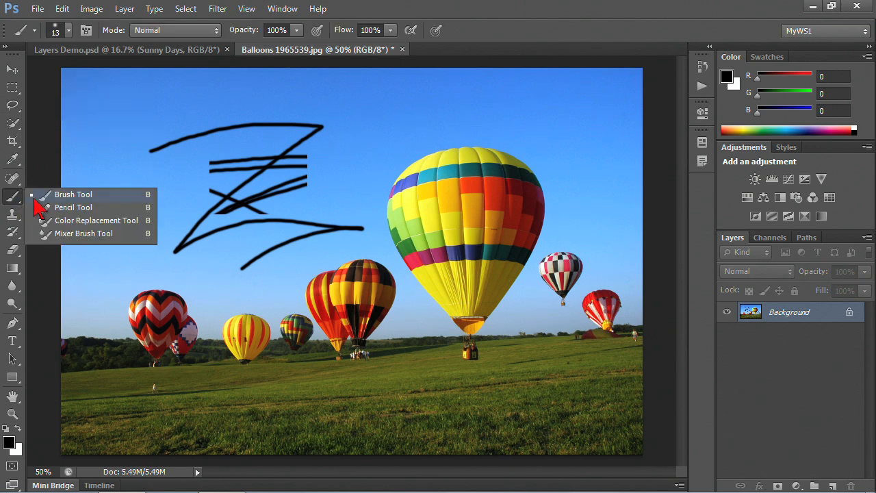
{"action": "left_click", "coordinate": [14, 199]}
{"action": "left_click", "coordinate": [15, 205]}
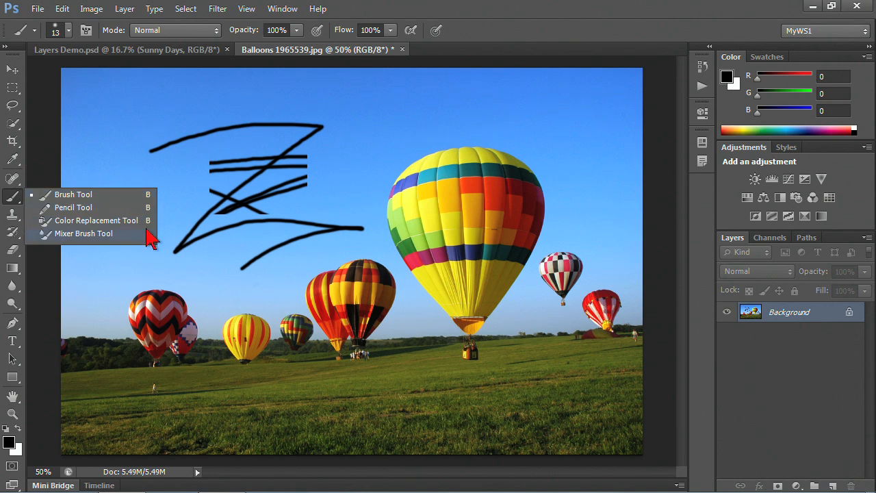
{"action": "left_click", "coordinate": [17, 95]}
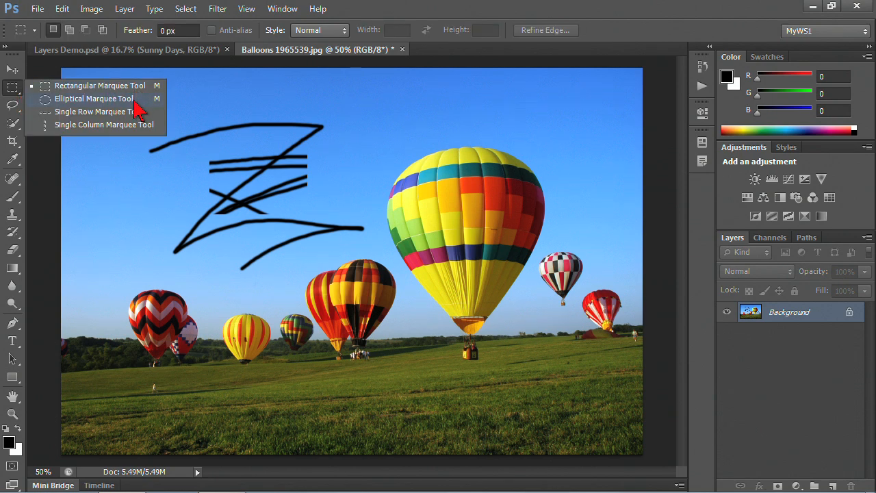
{"action": "left_click", "coordinate": [13, 71]}
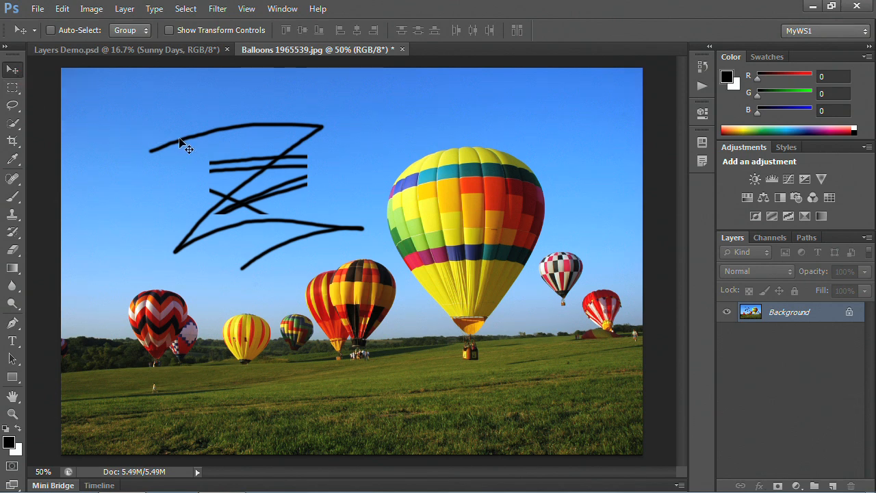
Step: Switch to the Rectangular Marquee, Brush and Move tools in turn, and return through the Brush to the Rectangular Marquee tool
{"action": "key", "text": "m"}
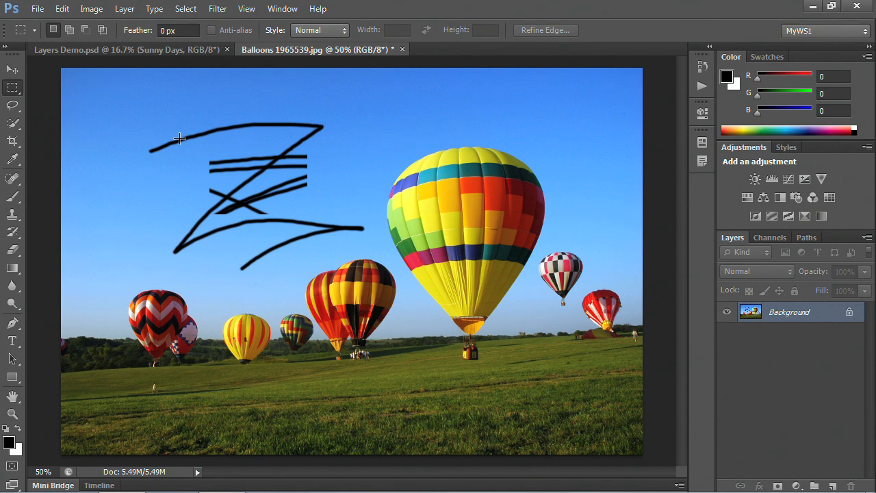
{"action": "key", "text": "b"}
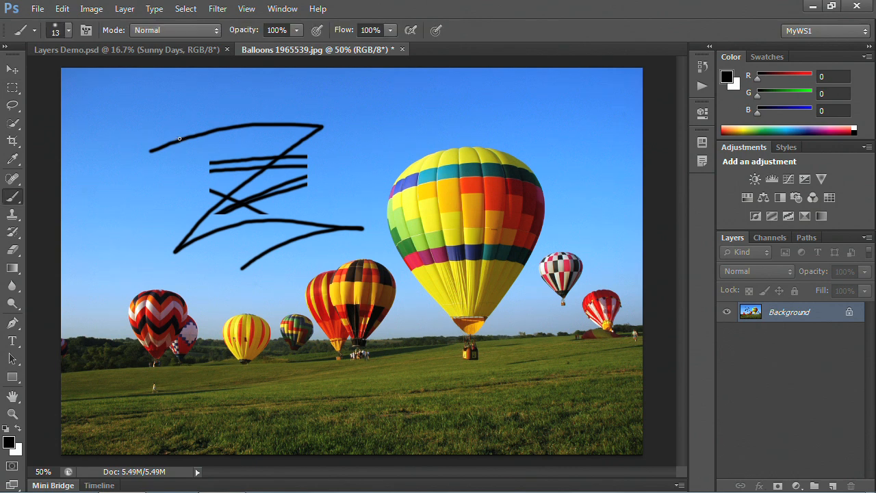
{"action": "key", "text": "v"}
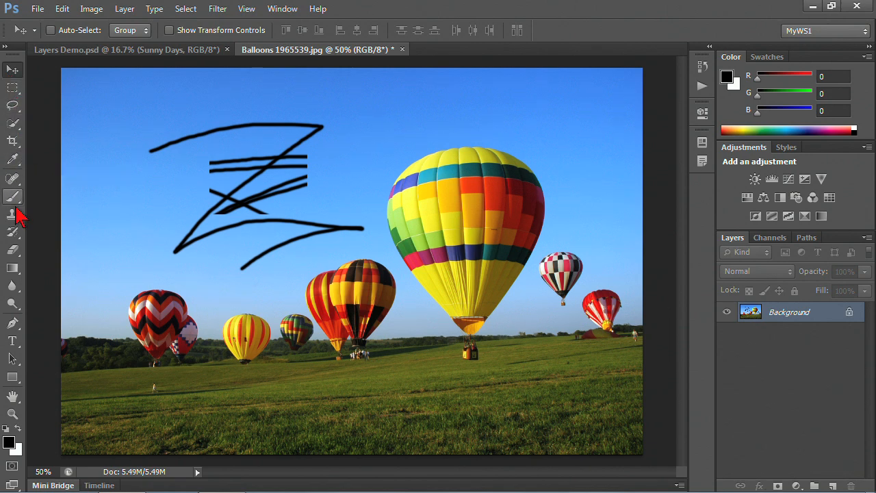
{"action": "key", "text": "b"}
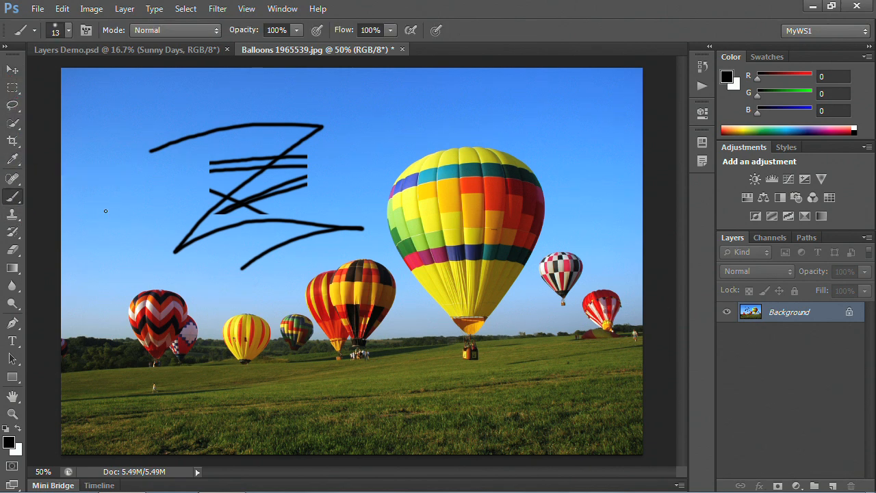
{"action": "key", "text": "m"}
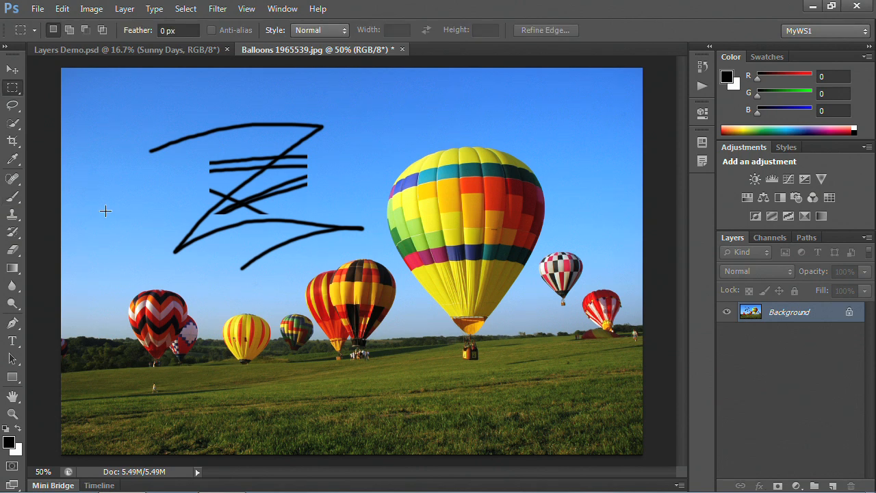
Step: Alternate between the Rectangular and Elliptical Marquee tools, ending on the Elliptical Marquee, and view the tools in their group
{"action": "key", "text": "shift+m"}
{"action": "key", "text": "shift+m"}
{"action": "key", "text": "shift+m"}
{"action": "key", "text": "shift+m"}
{"action": "left_click", "coordinate": [23, 97]}
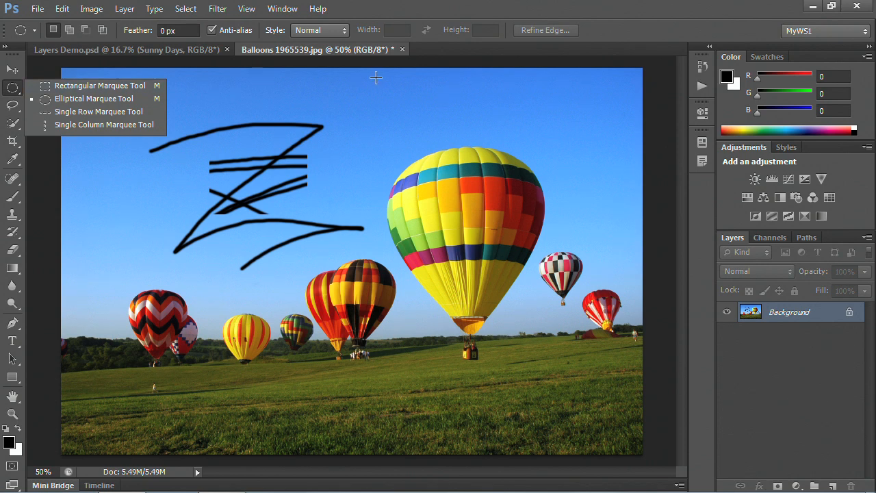
Step: View the Brush tool's group and cycle through the Pencil, Color Replacement and Mixer Brush tools back to the Brush tool
{"action": "left_click", "coordinate": [20, 204]}
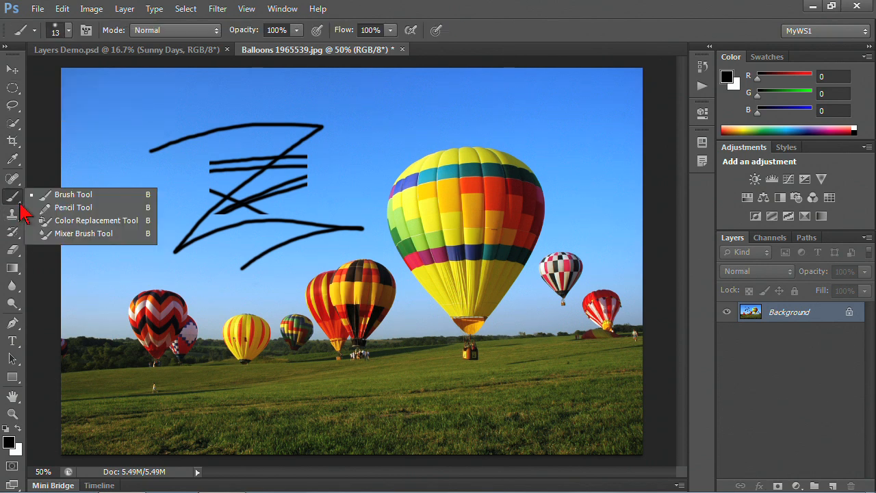
{"action": "left_click", "coordinate": [20, 204]}
{"action": "key", "text": "shift+b"}
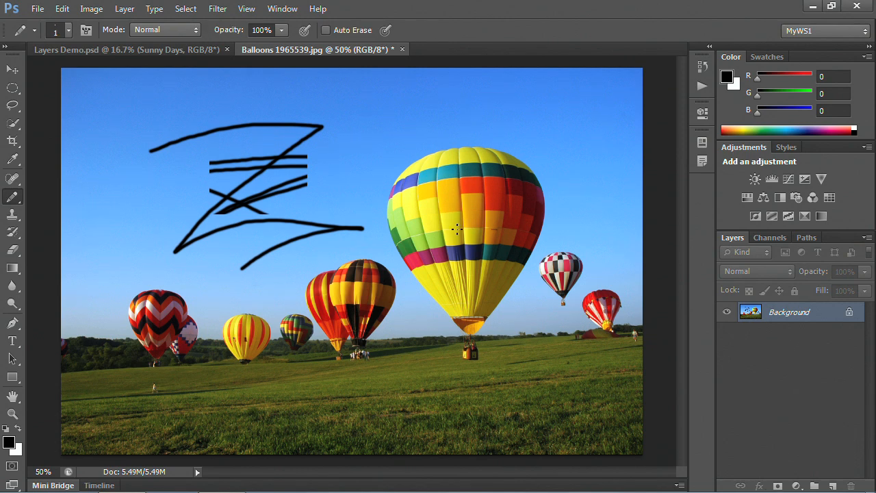
{"action": "key", "text": "shift+b"}
{"action": "key", "text": "shift+b"}
{"action": "key", "text": "shift+b"}
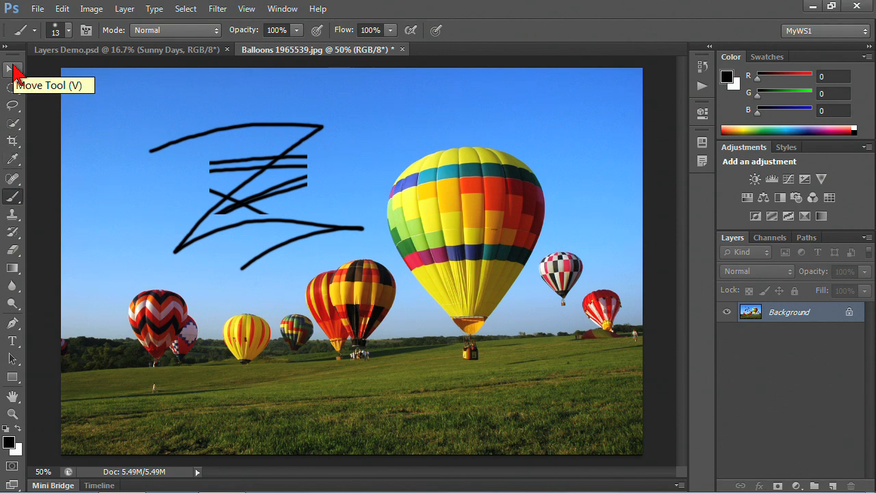
Step: Minimize the Photoshop window to show the desktop
{"action": "left_click", "coordinate": [814, 8]}
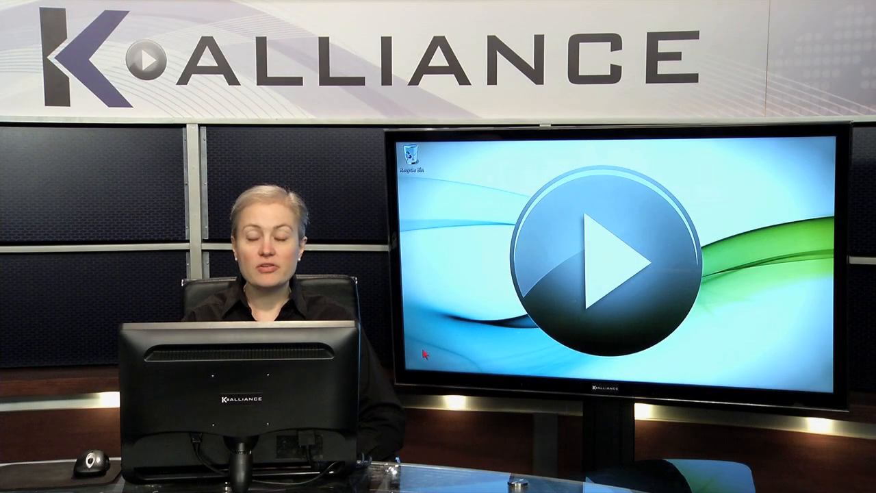